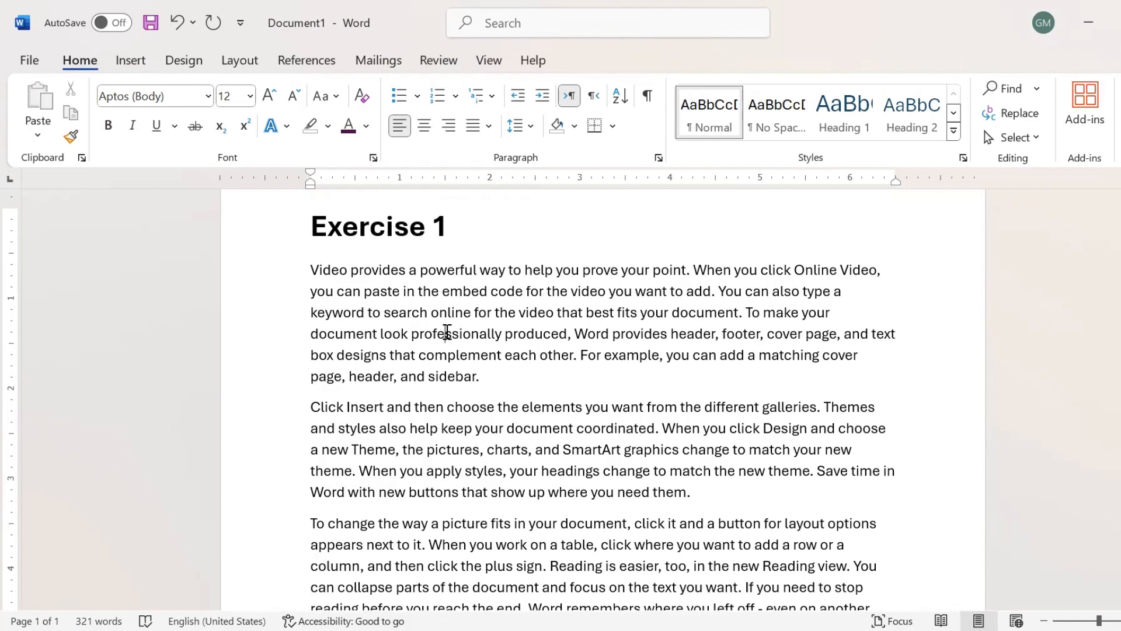
- Select the Exercise 1 heading, then the whole first body paragraph, to show the extent of each paragraph
{"action": "left_click", "coordinate": [446, 334]}
{"action": "left_click", "coordinate": [269, 239]}
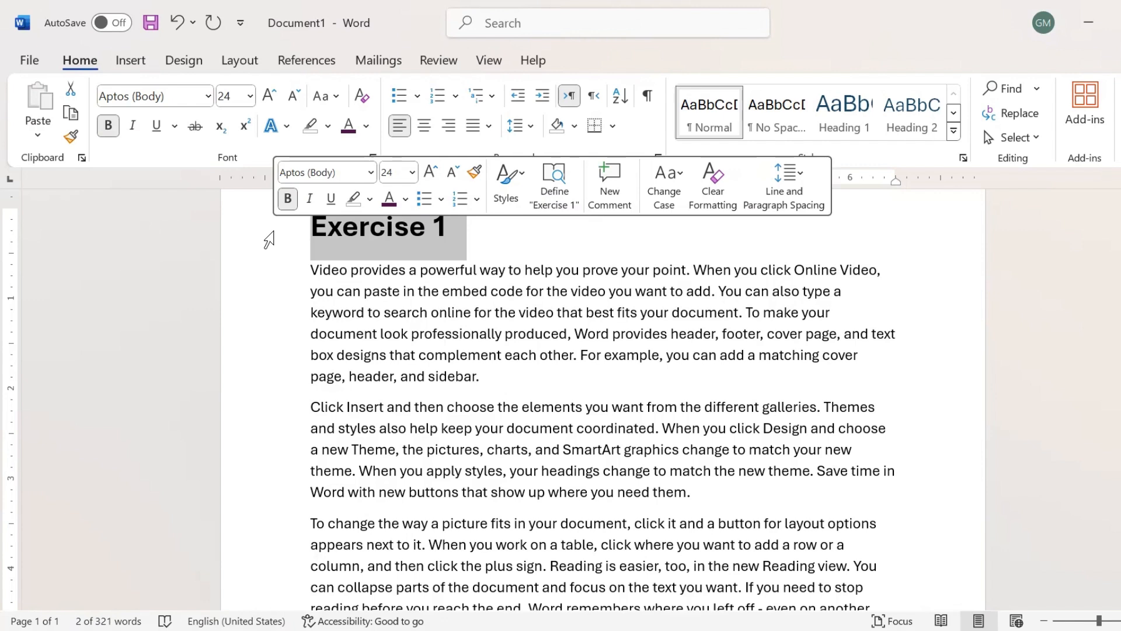
{"action": "left_click", "coordinate": [475, 235]}
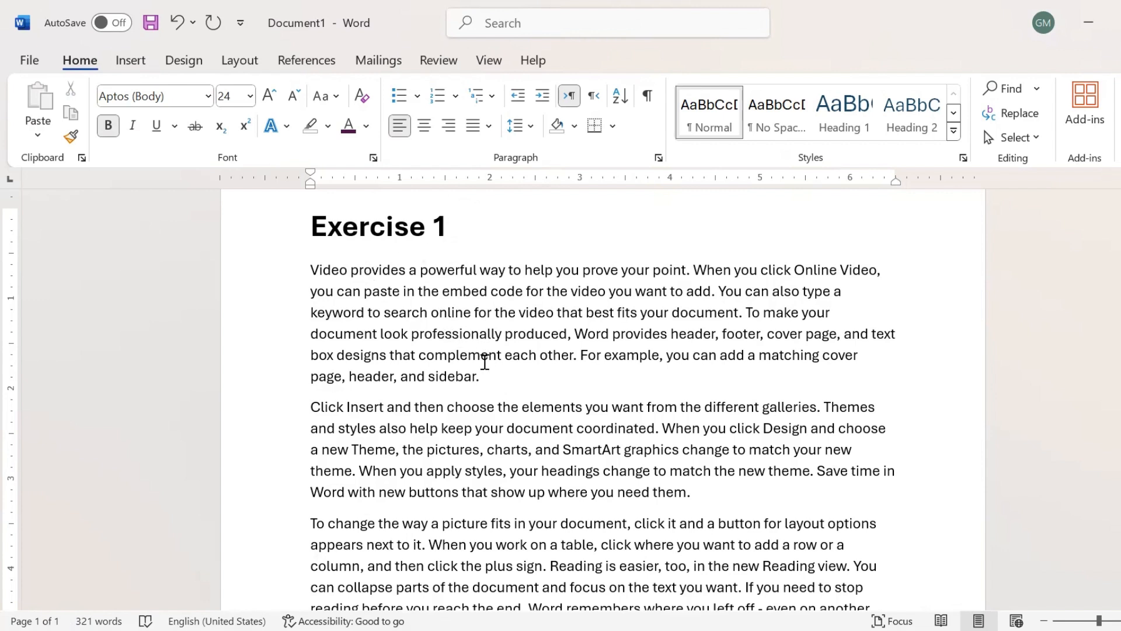
{"action": "left_click_drag", "start_coordinate": [482, 376], "coordinate": [303, 278]}
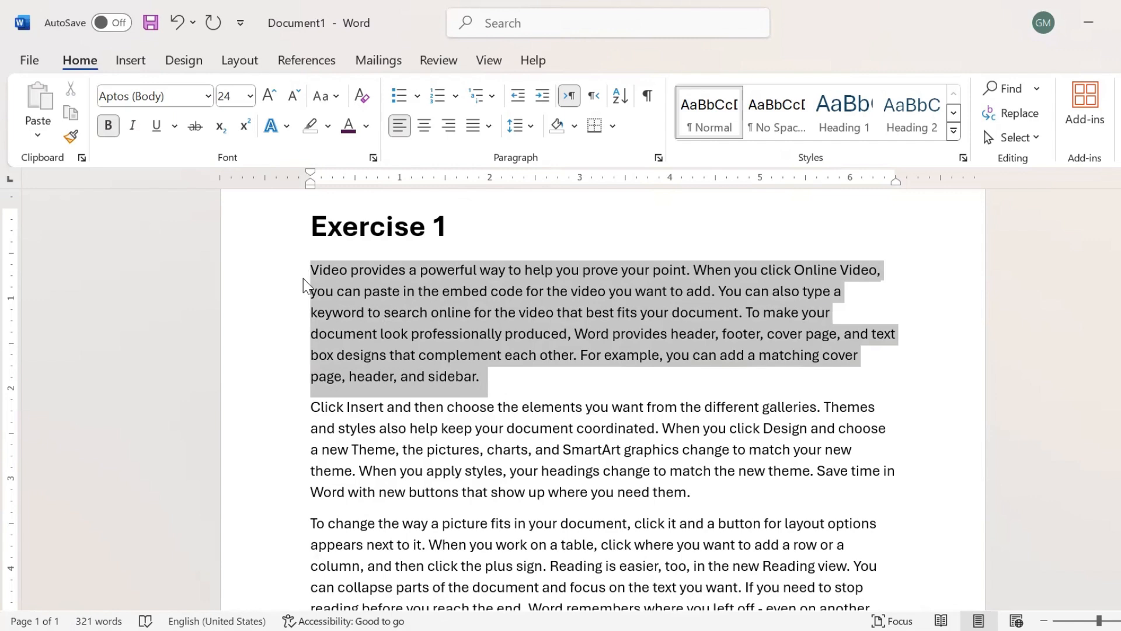
- Split the first body paragraph in two so that a new paragraph starts at "When you click Online Video"
{"action": "left_click", "coordinate": [691, 257]}
{"action": "left_click", "coordinate": [694, 269]}
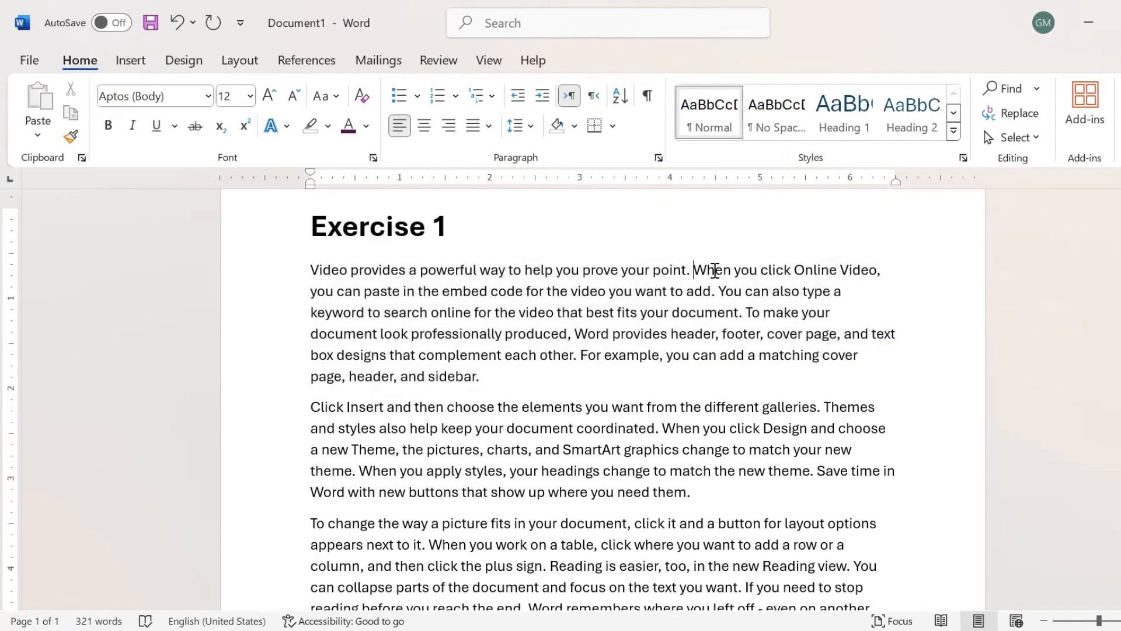
{"action": "key", "text": "Return"}
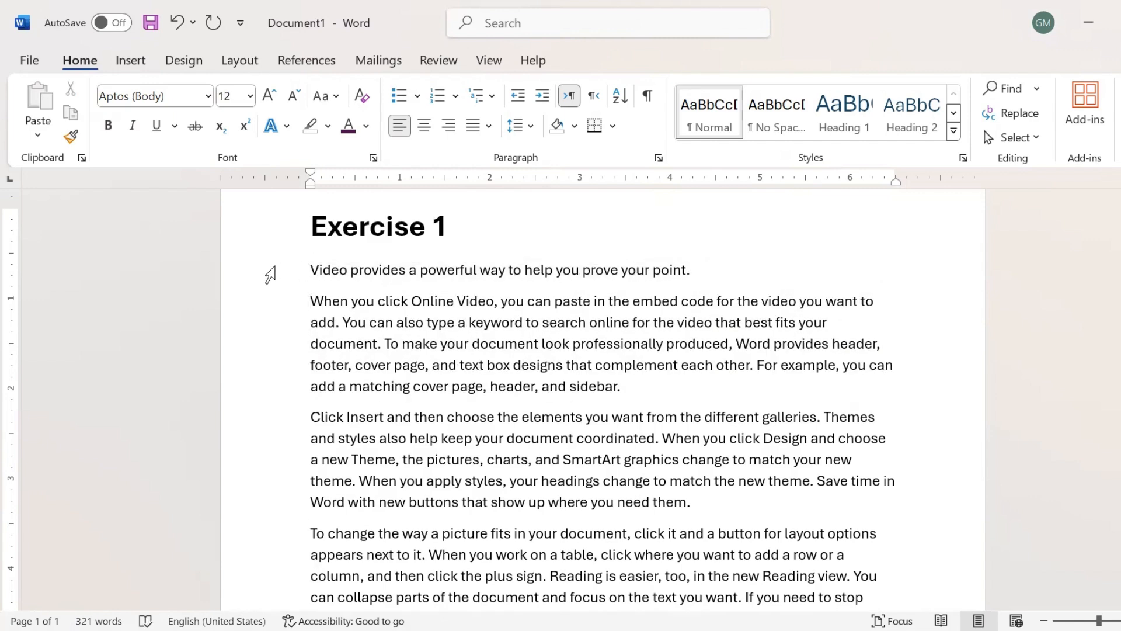
- Highlight the one-line paragraph, the "When you click Online Video" paragraph and a span of several paragraphs to compare their extents
{"action": "left_click", "coordinate": [271, 274]}
{"action": "left_click_drag", "start_coordinate": [291, 307], "coordinate": [293, 392]}
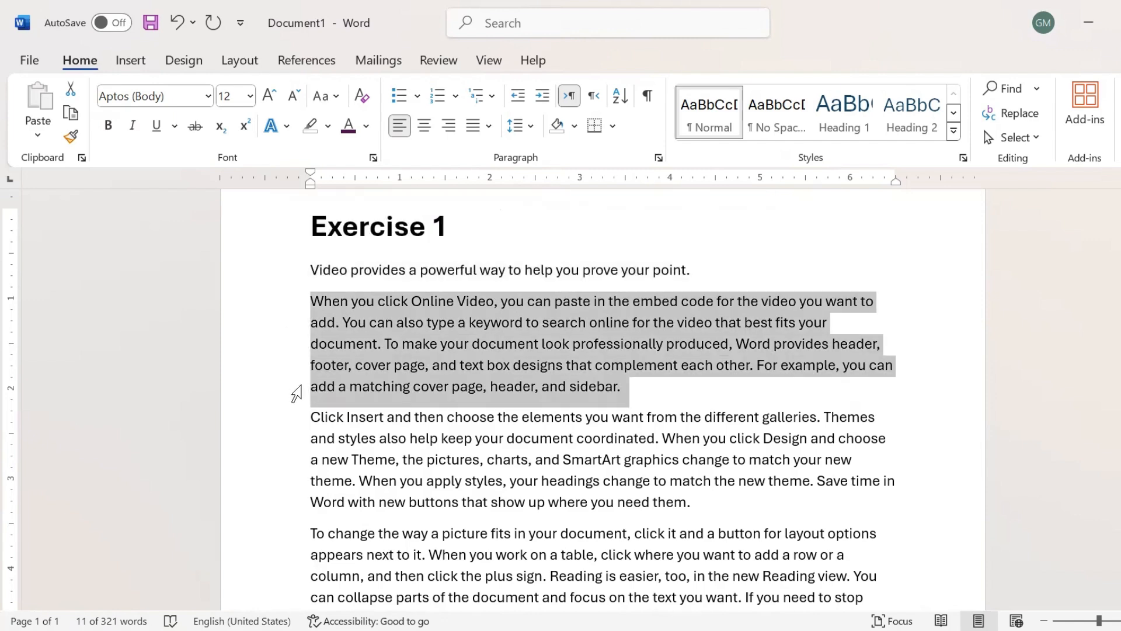
{"action": "left_click", "coordinate": [341, 453]}
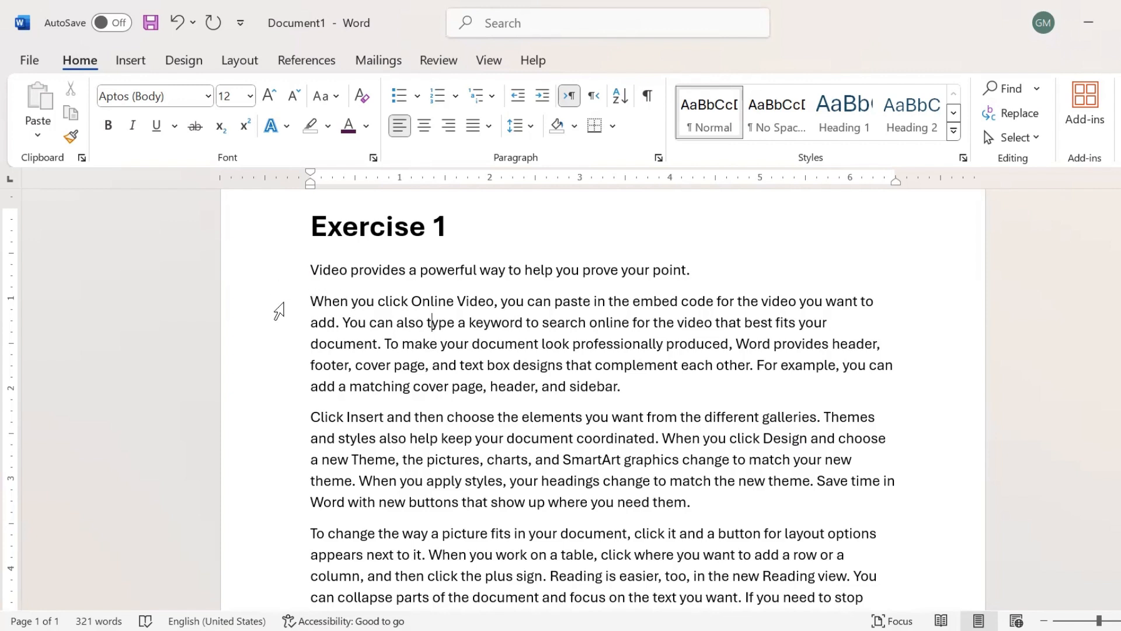
{"action": "left_click_drag", "start_coordinate": [279, 311], "coordinate": [299, 393]}
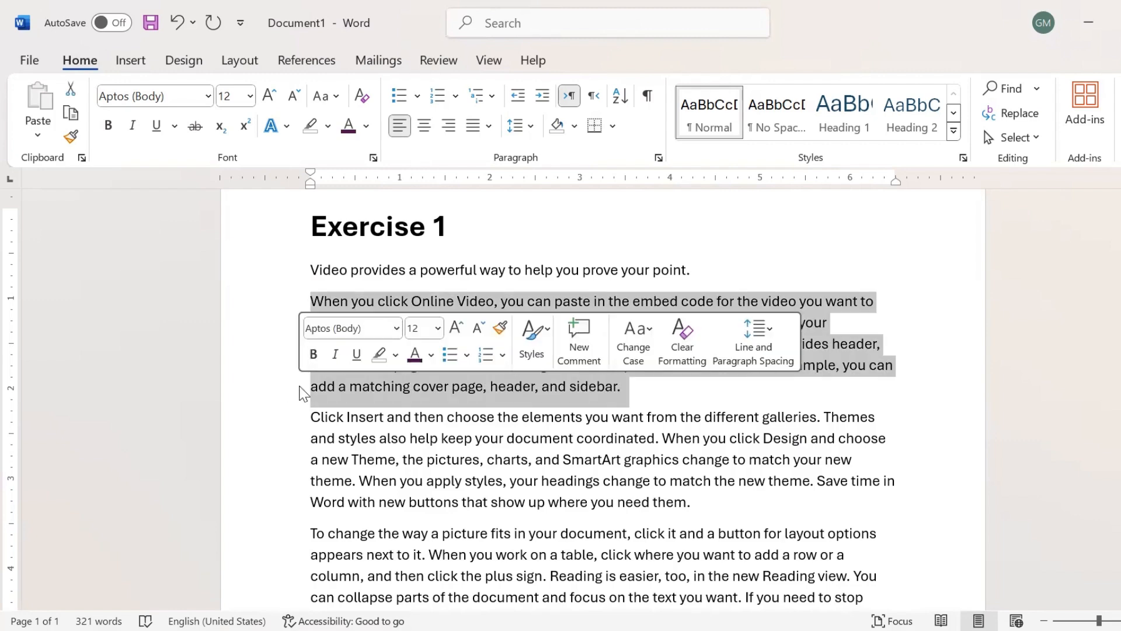
{"action": "left_click", "coordinate": [742, 298]}
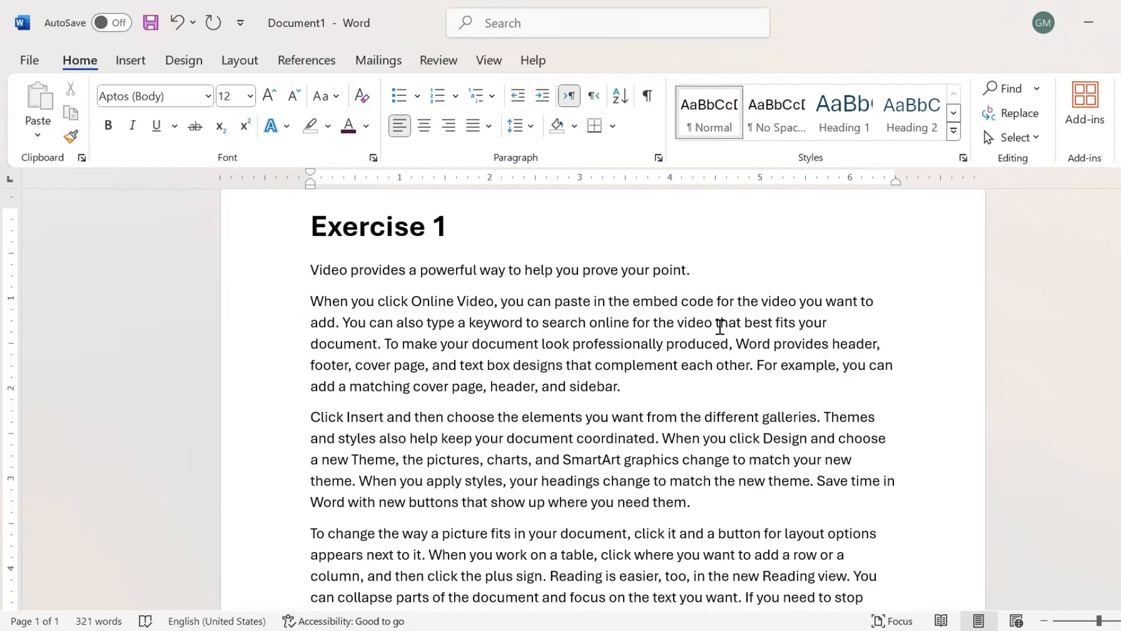
{"action": "left_click_drag", "start_coordinate": [309, 302], "coordinate": [559, 608]}
- Center the "When you click Online Video" paragraph and the Exercise 1 heading
{"action": "left_click", "coordinate": [438, 340]}
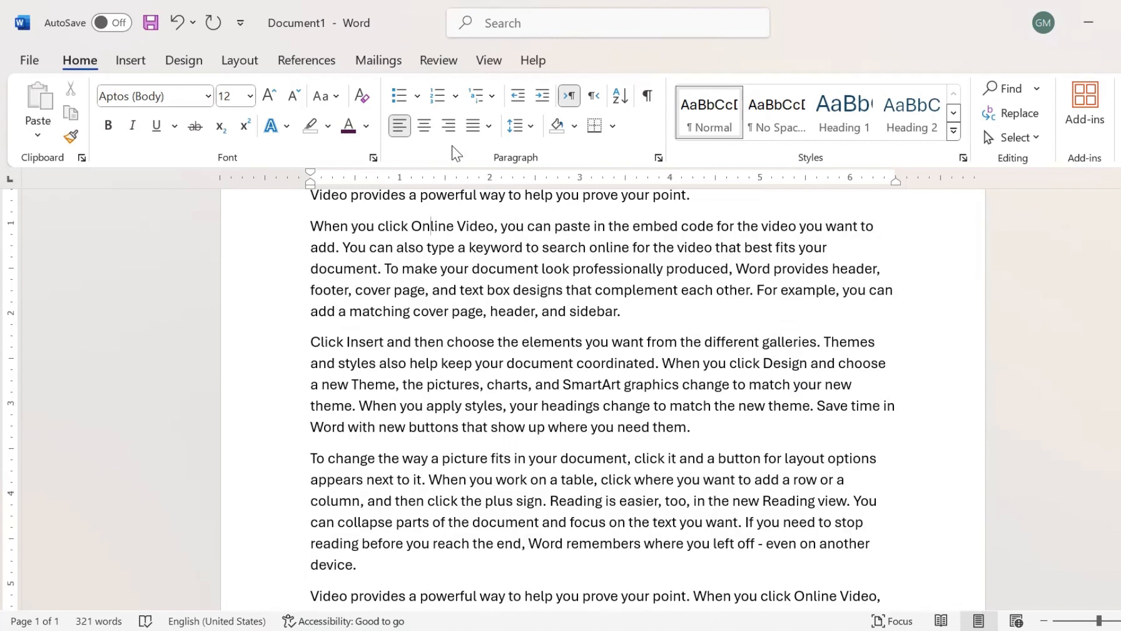
{"action": "left_click", "coordinate": [426, 128]}
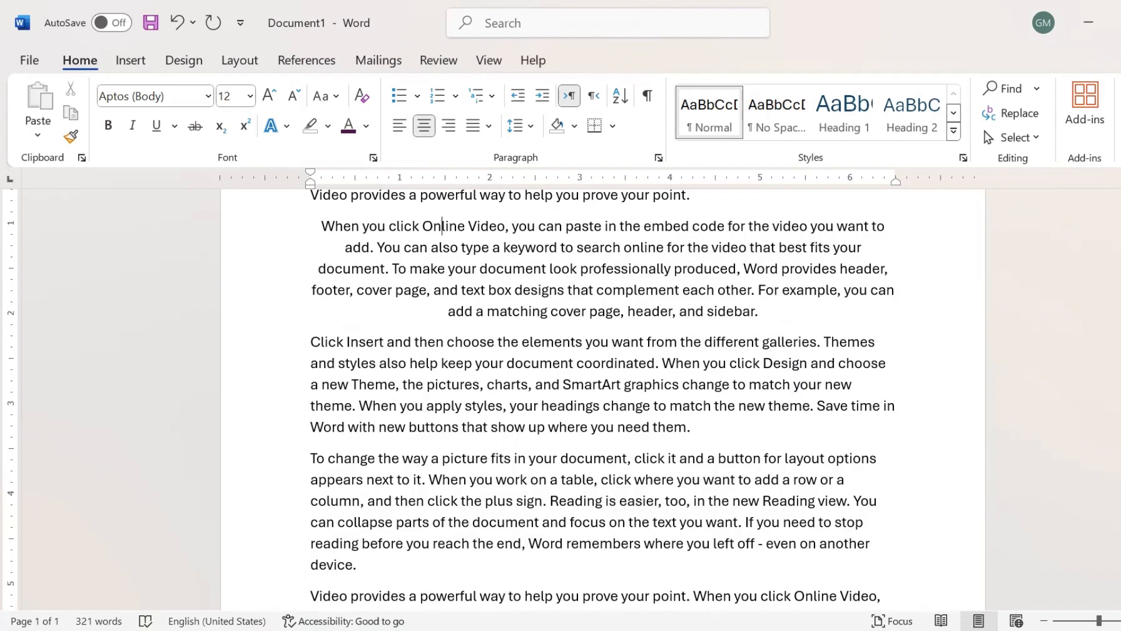
{"action": "scroll", "coordinate": [602, 397], "scroll_direction": "up", "scroll_amount": 3}
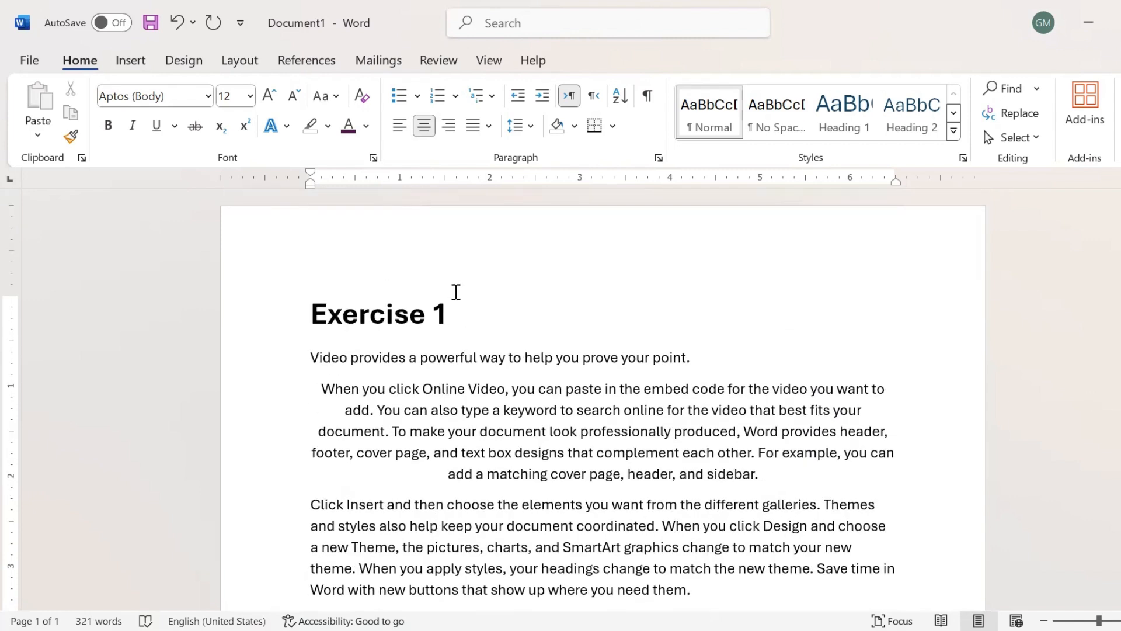
{"action": "left_click", "coordinate": [358, 316]}
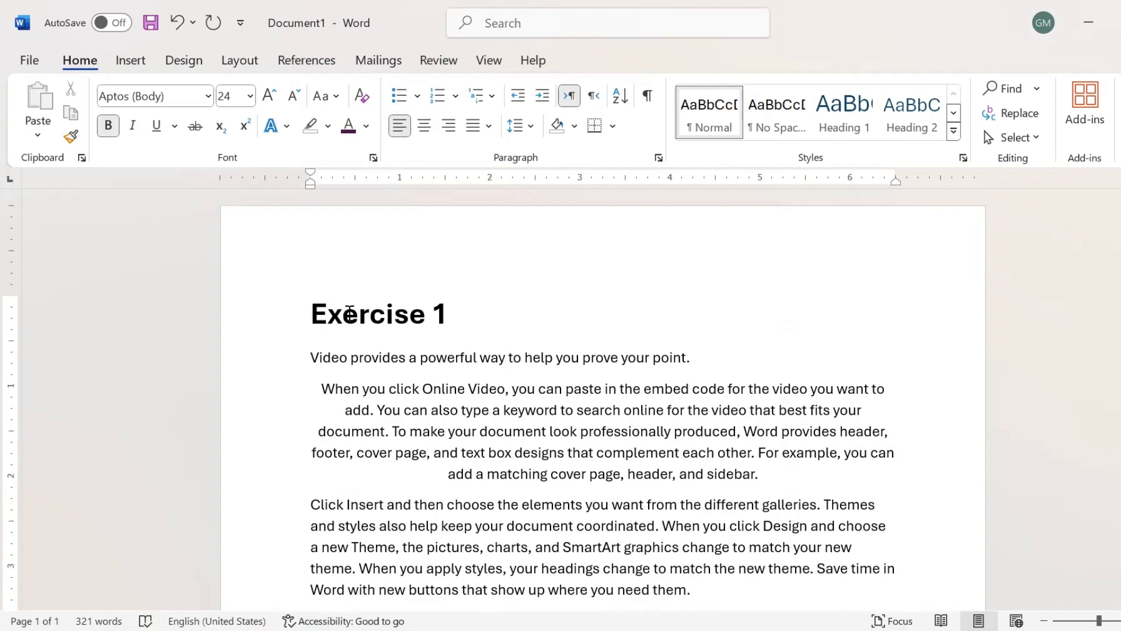
{"action": "left_click", "coordinate": [424, 126]}
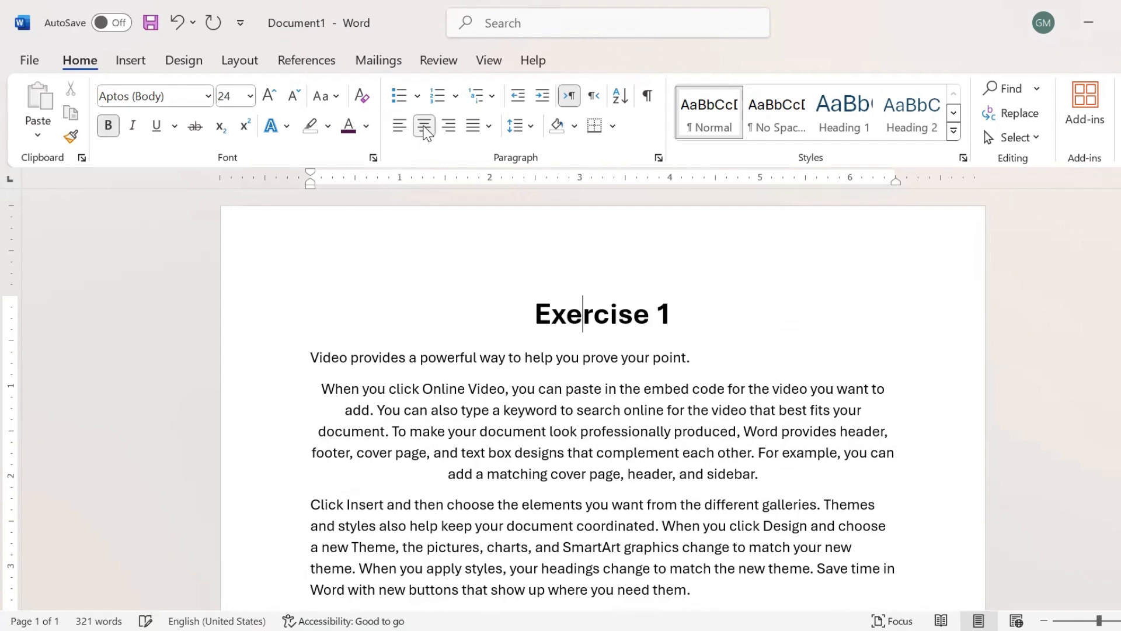
- Try positioning the left-aligned Exercise 1 heading with leading space, then delete that space and center the heading again
{"action": "left_click", "coordinate": [535, 313]}
{"action": "key", "text": "ctrl+l"}
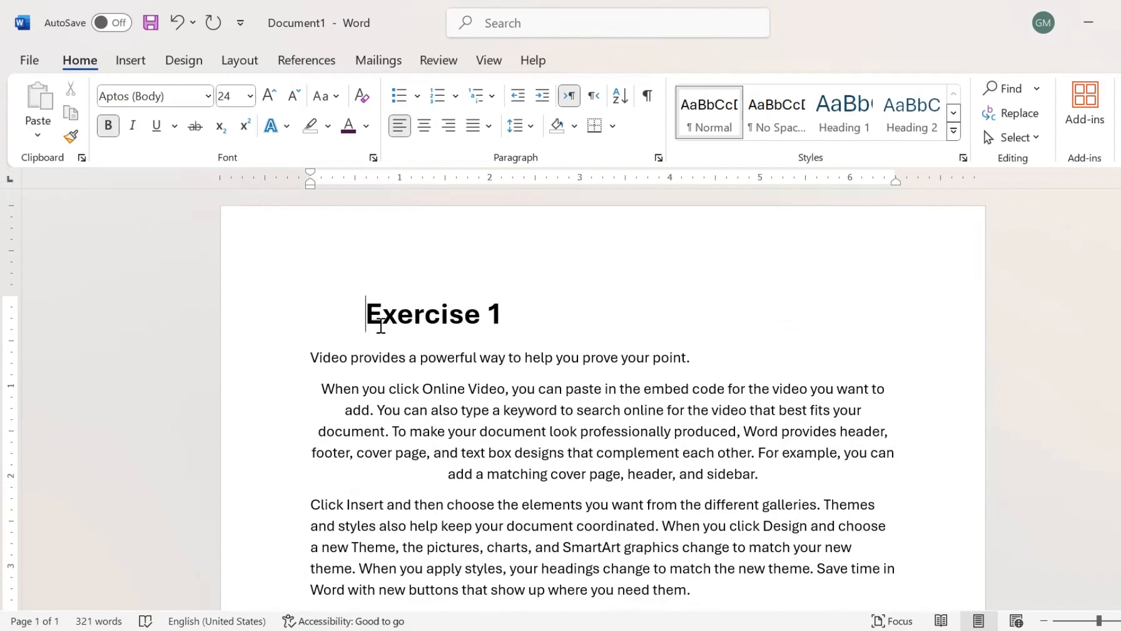
{"action": "left_click_drag", "start_coordinate": [366, 320], "coordinate": [304, 327]}
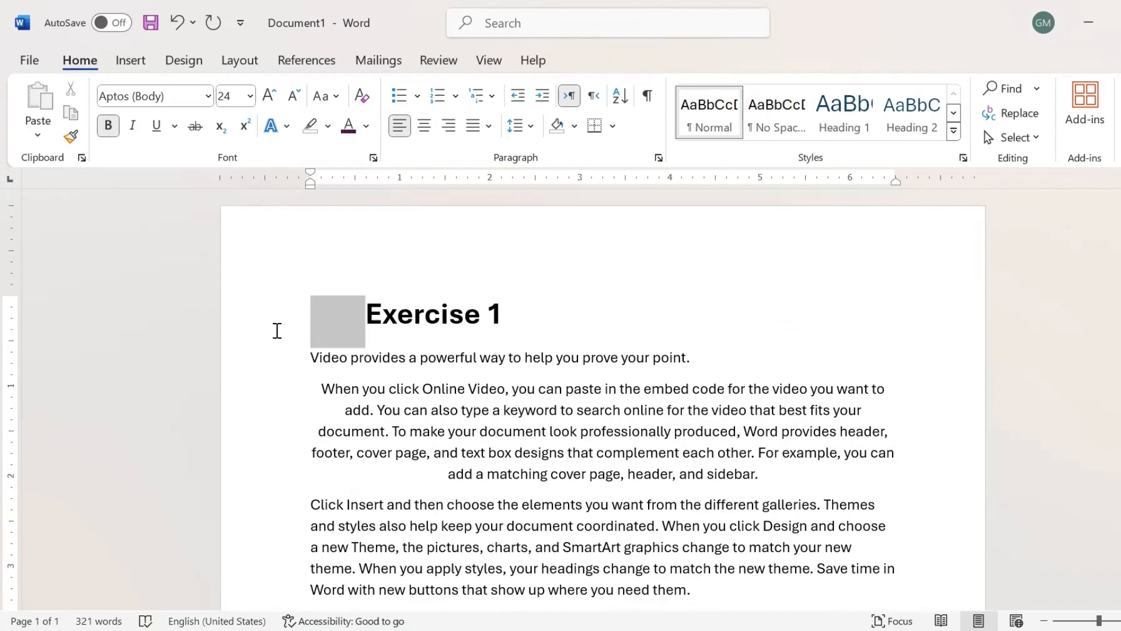
{"action": "key", "text": "BackSpace"}
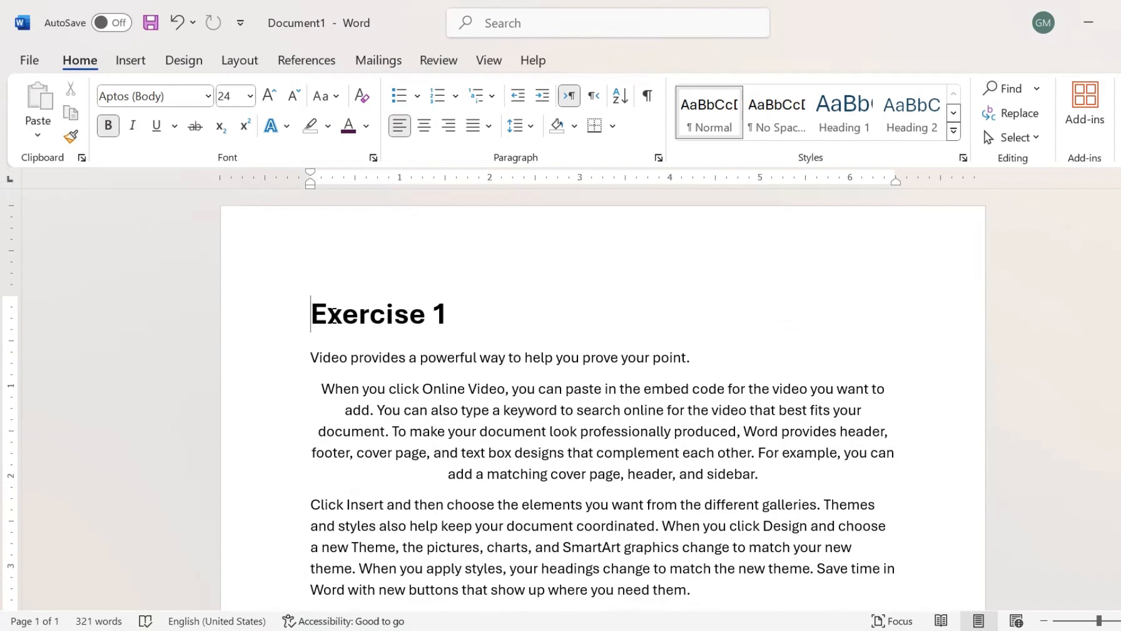
{"action": "left_click", "coordinate": [425, 127]}
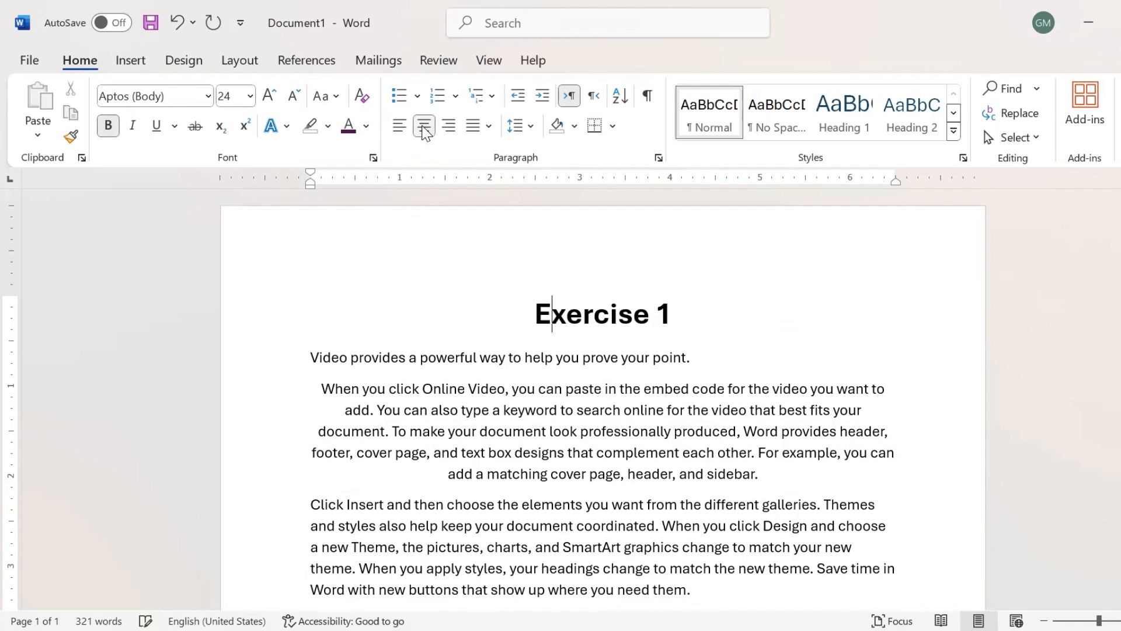
- Right-align the "When you click Online Video" paragraph, then change its alignment to Justify
{"action": "left_click", "coordinate": [428, 409]}
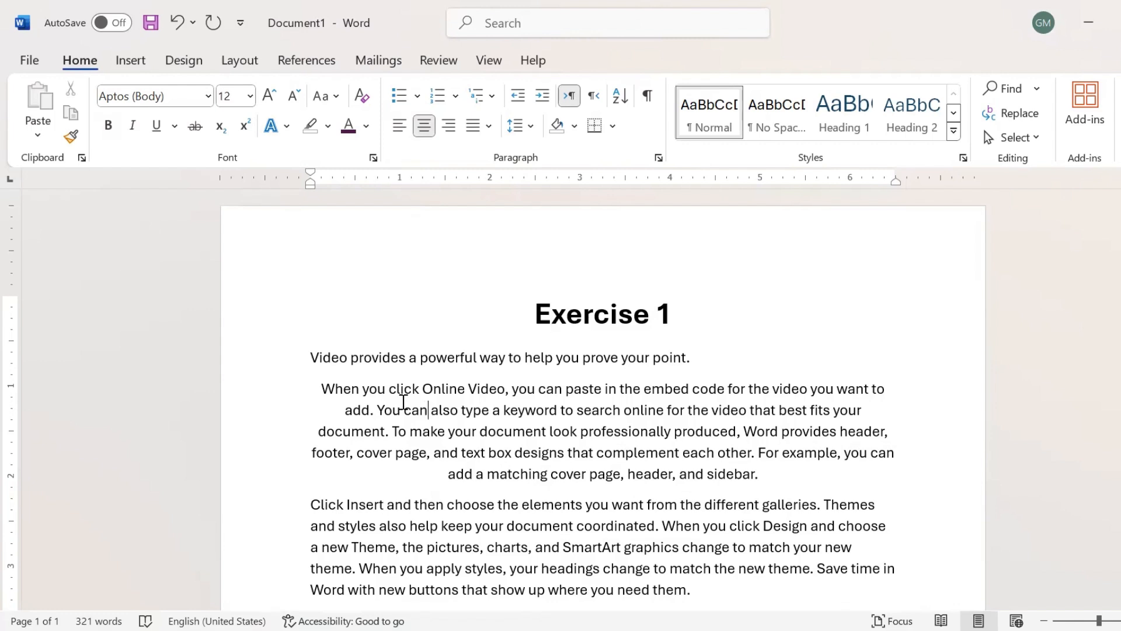
{"action": "left_click", "coordinate": [451, 131]}
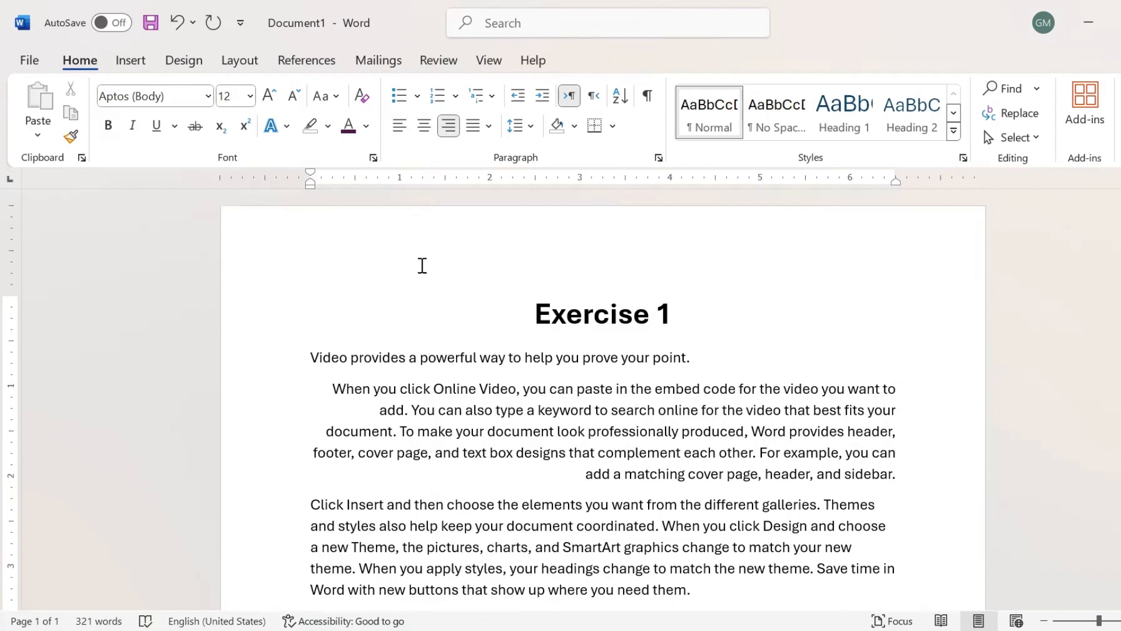
{"action": "left_click", "coordinate": [488, 128]}
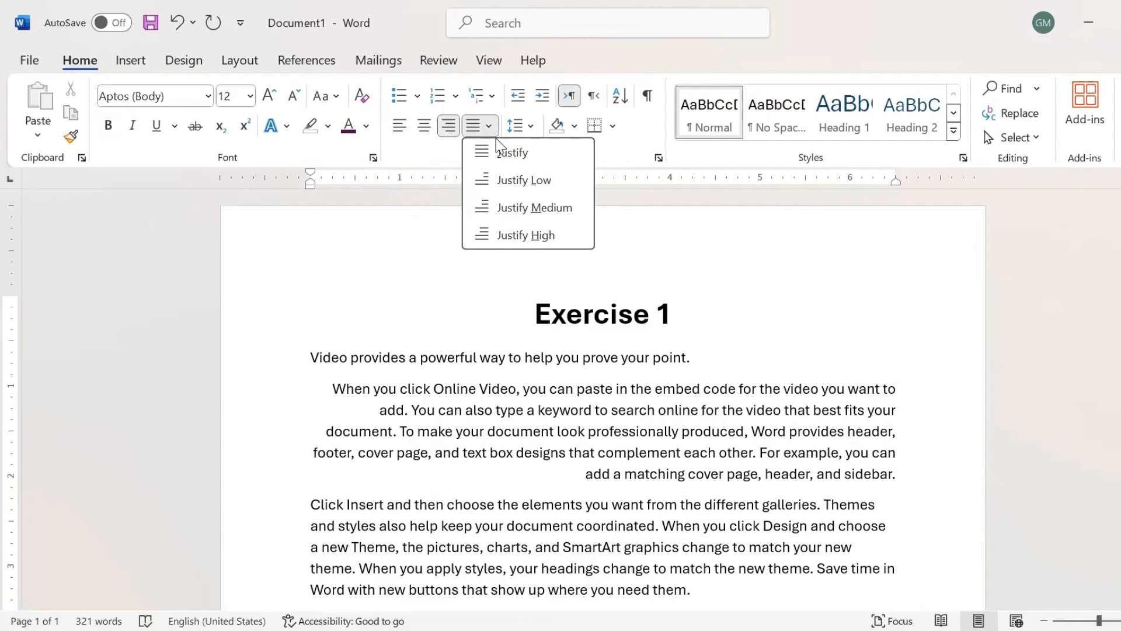
{"action": "left_click", "coordinate": [507, 153]}
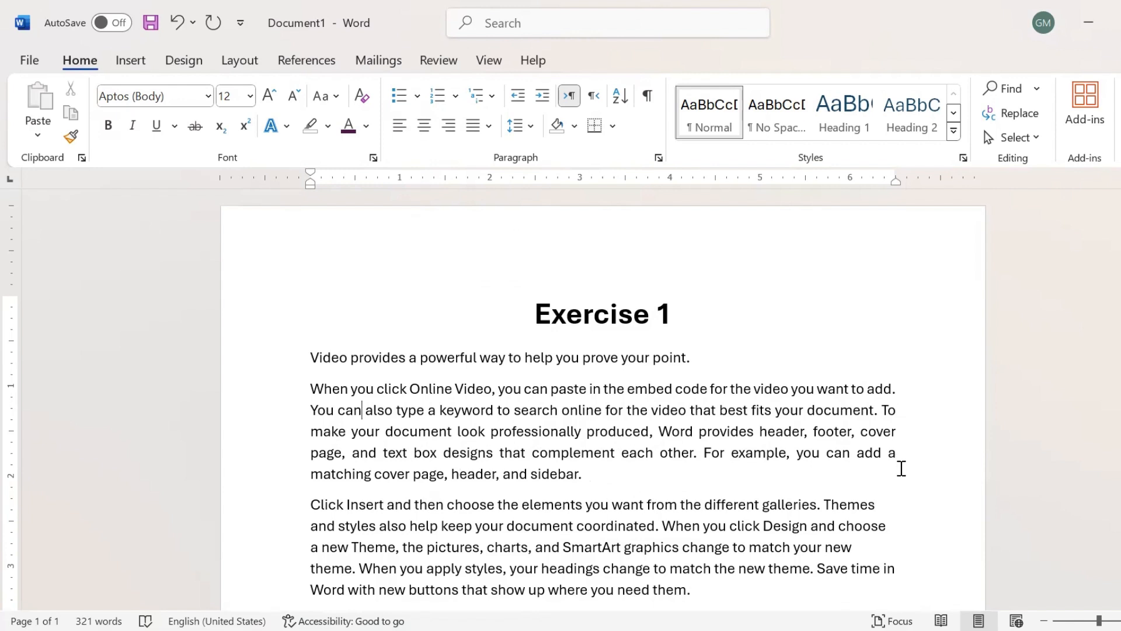
- Try the Justify Low, Justify Medium and Justify High alignments on the "When you click Online Video" paragraph
{"action": "left_click", "coordinate": [488, 131]}
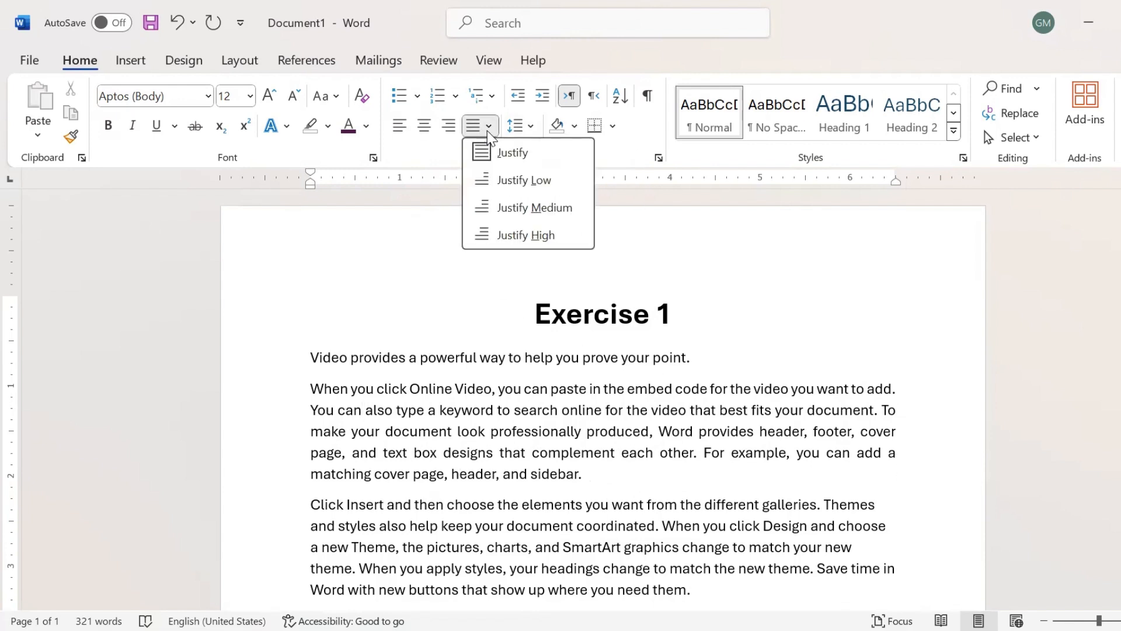
{"action": "left_click", "coordinate": [547, 187]}
{"action": "left_click", "coordinate": [522, 209]}
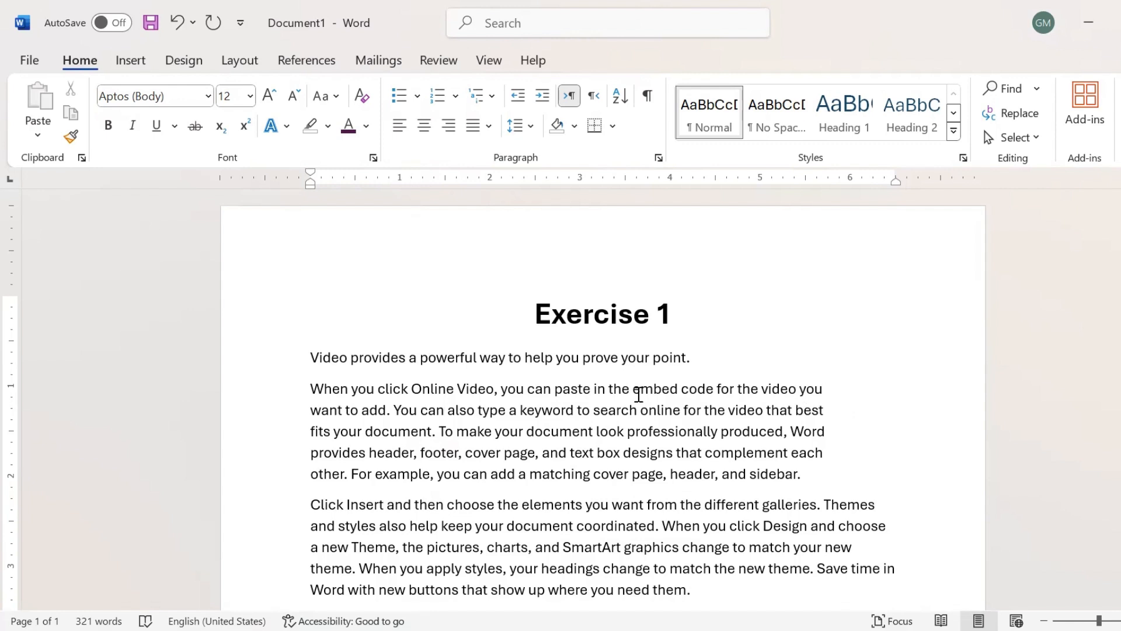
{"action": "left_click", "coordinate": [488, 125]}
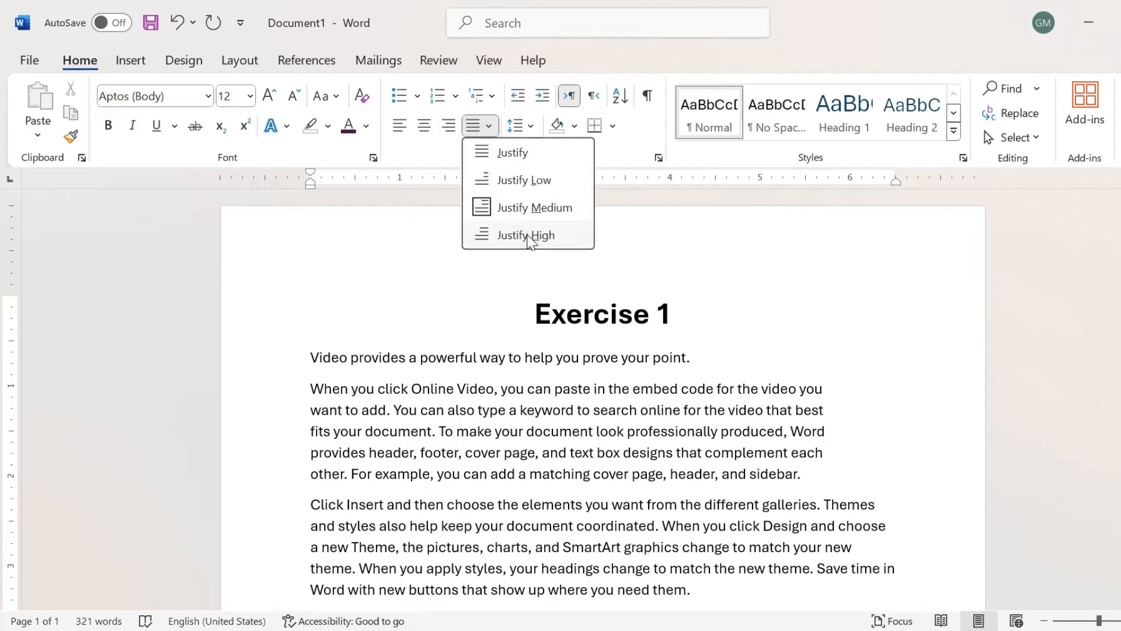
{"action": "left_click", "coordinate": [527, 236]}
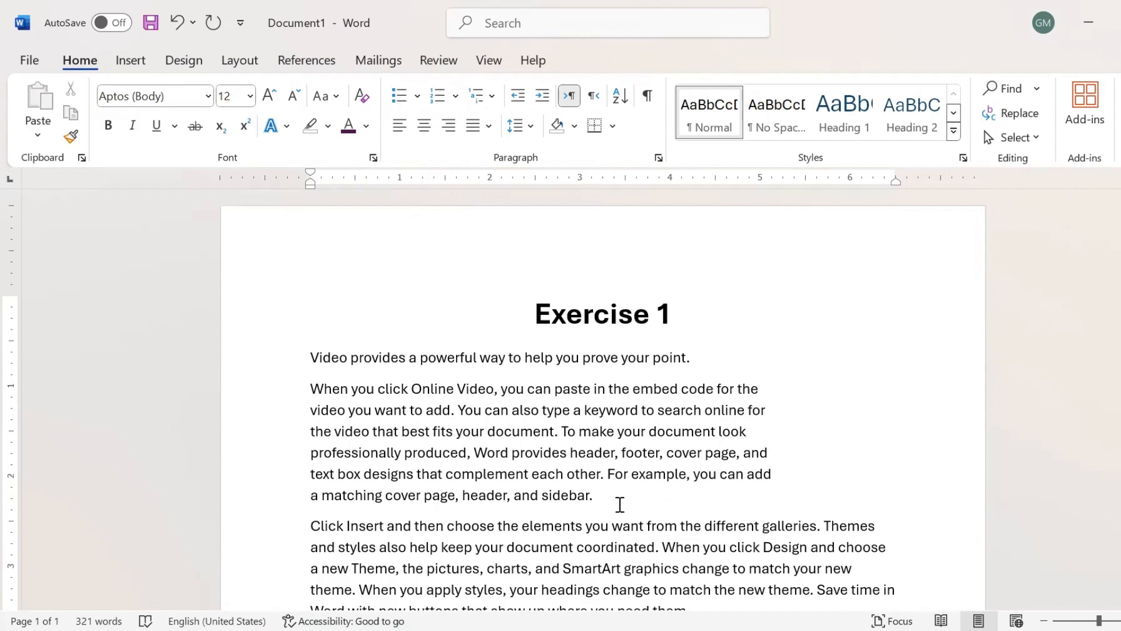
- Select the entire "When you click Online Video" paragraph and set its alignment back to plain Justify
{"action": "left_click_drag", "start_coordinate": [621, 504], "coordinate": [308, 393]}
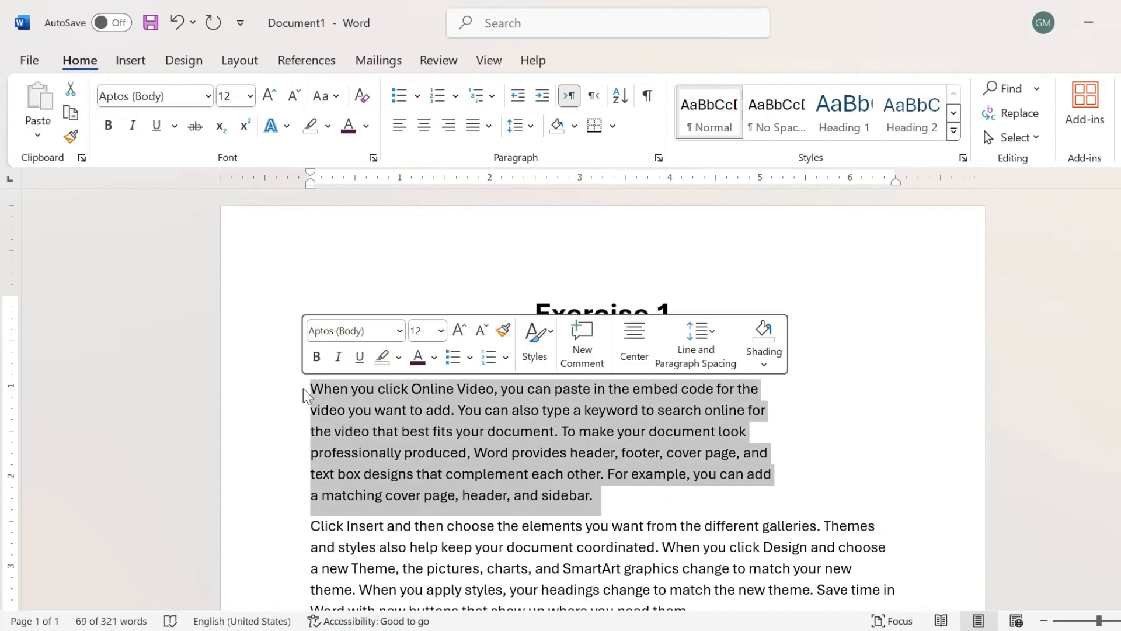
{"action": "left_click", "coordinate": [492, 126]}
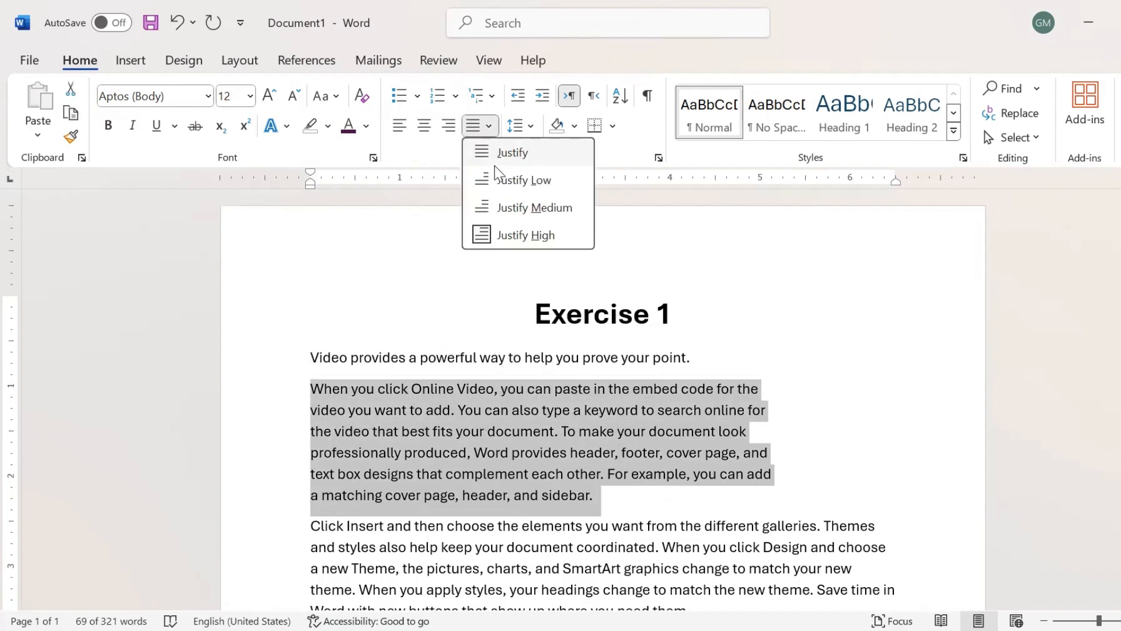
{"action": "left_click", "coordinate": [511, 152]}
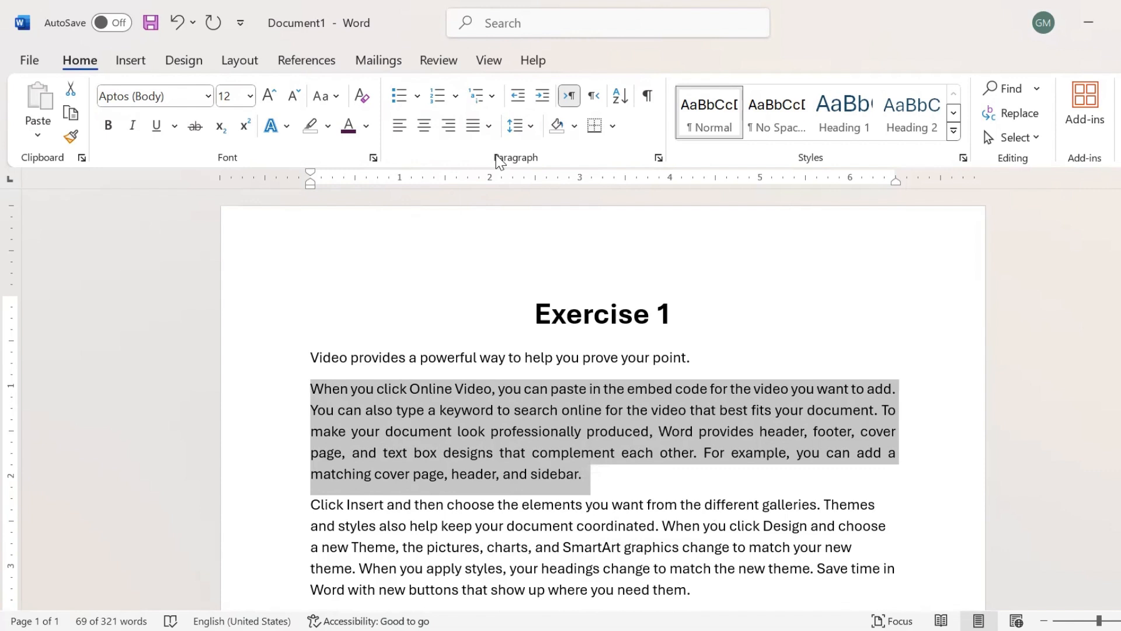
- Shade the "When you click Online Video" paragraph with the lightest tint of the dark blue theme color
{"action": "left_click", "coordinate": [386, 432]}
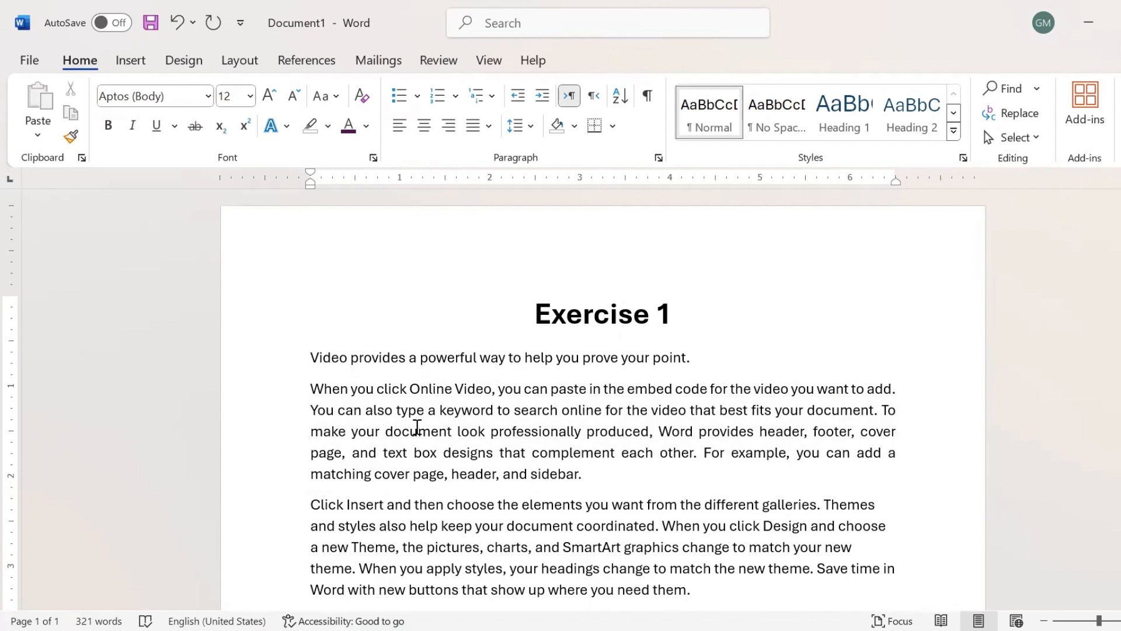
{"action": "left_click", "coordinate": [576, 130]}
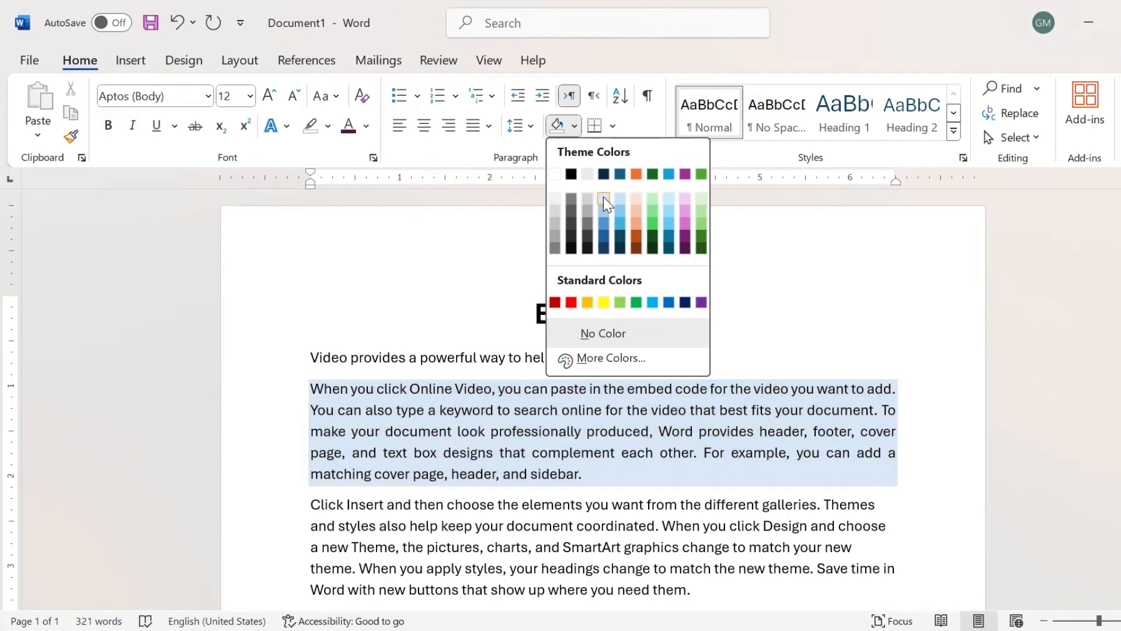
{"action": "left_click", "coordinate": [603, 199]}
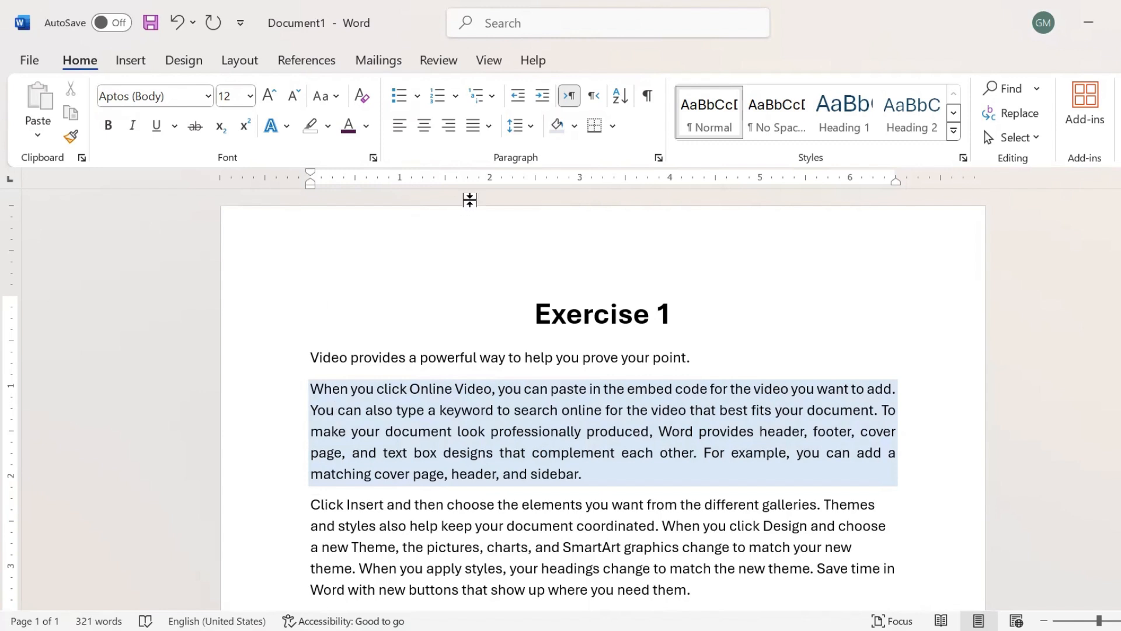
- Set the line spacing of the shaded paragraph to 2.0
{"action": "left_click", "coordinate": [531, 127]}
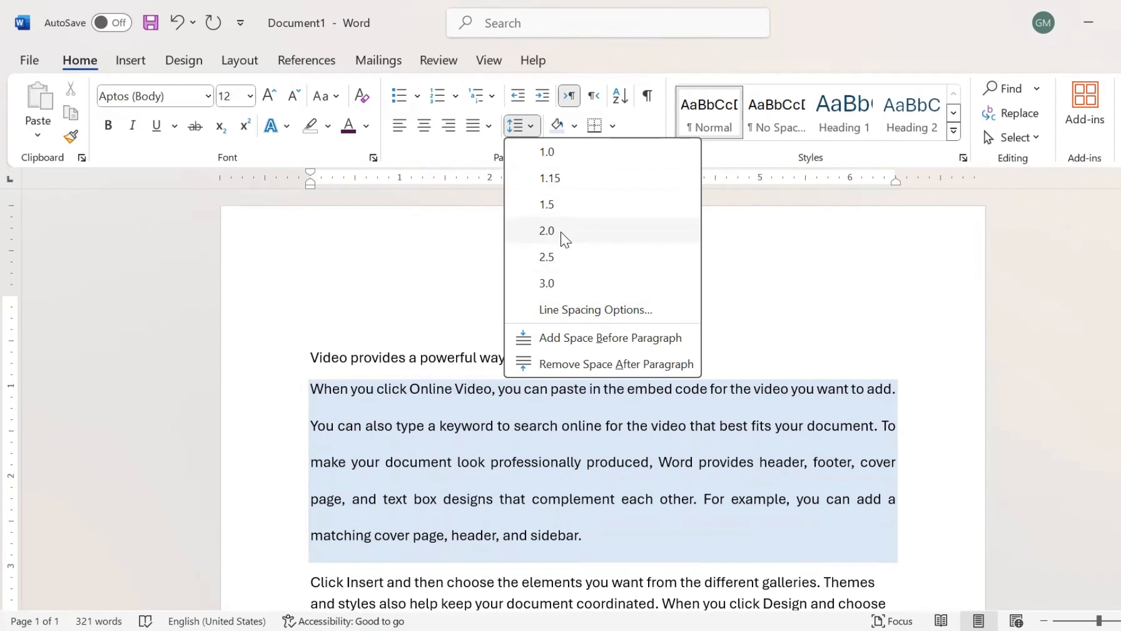
{"action": "left_click", "coordinate": [564, 233]}
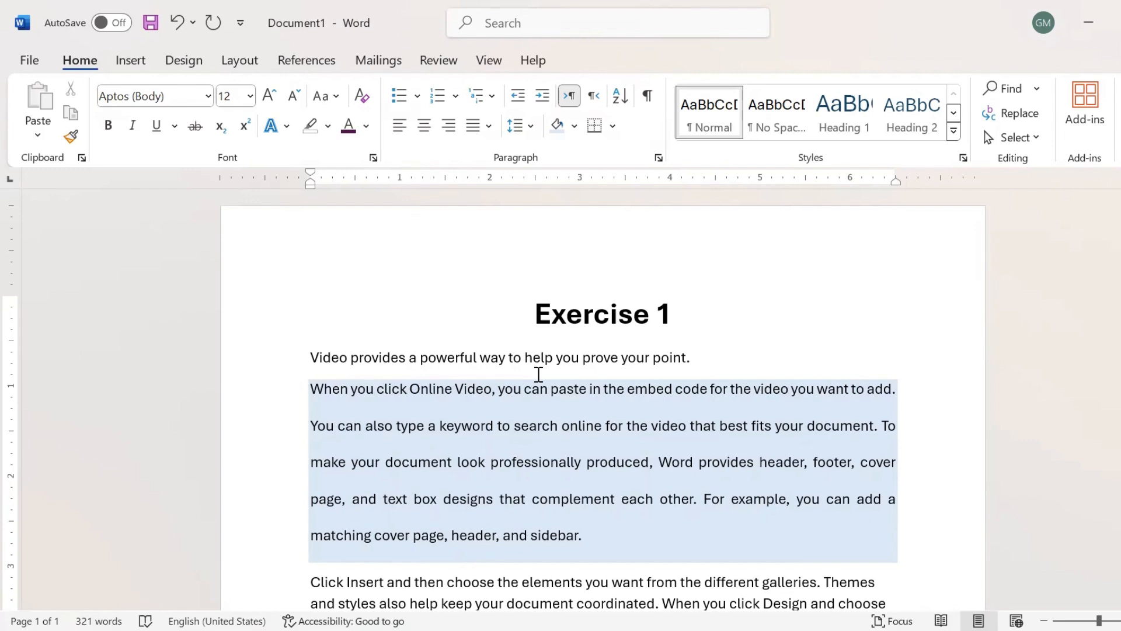
{"action": "scroll", "coordinate": [602, 379], "scroll_direction": "down", "scroll_amount": 3}
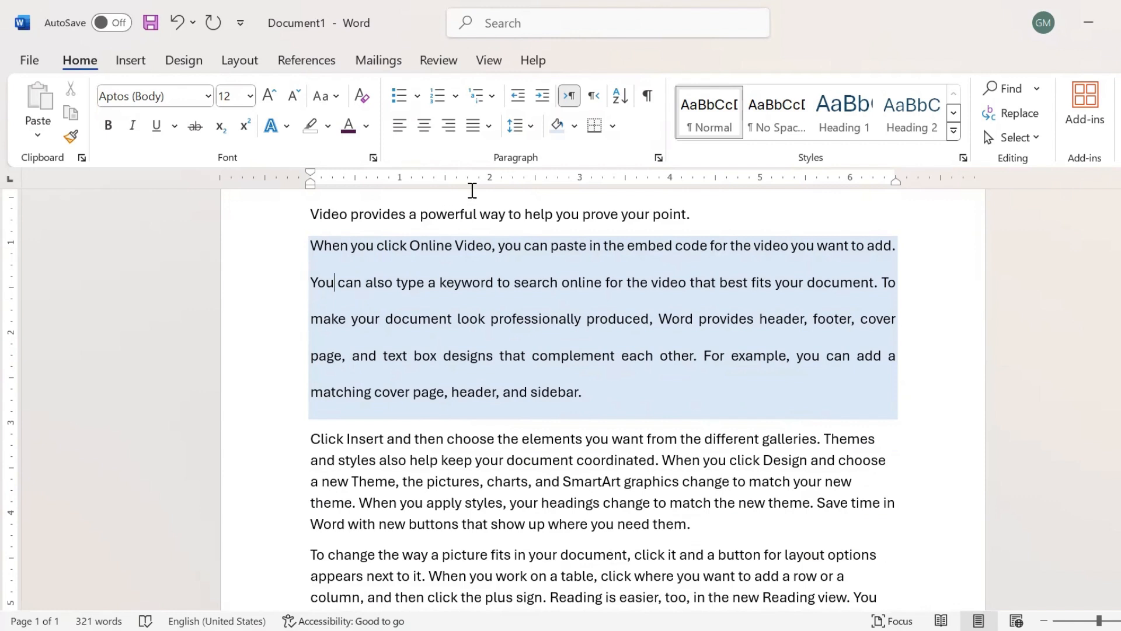
- Add space before the shaded "When you click Online Video" paragraph
{"action": "left_click", "coordinate": [537, 128]}
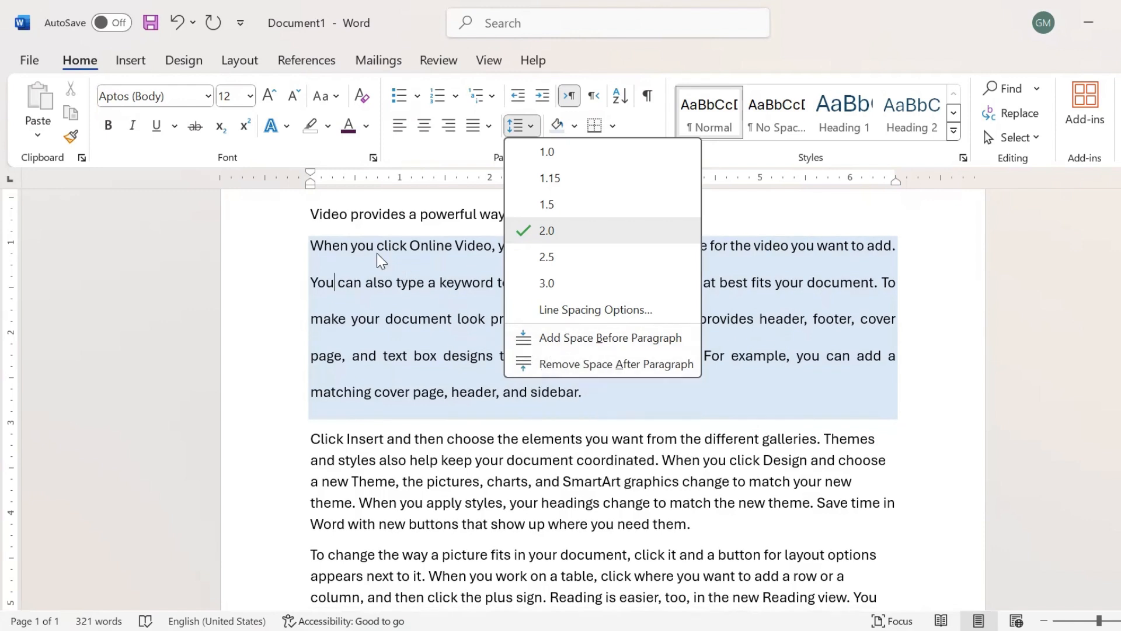
{"action": "key", "text": "Escape"}
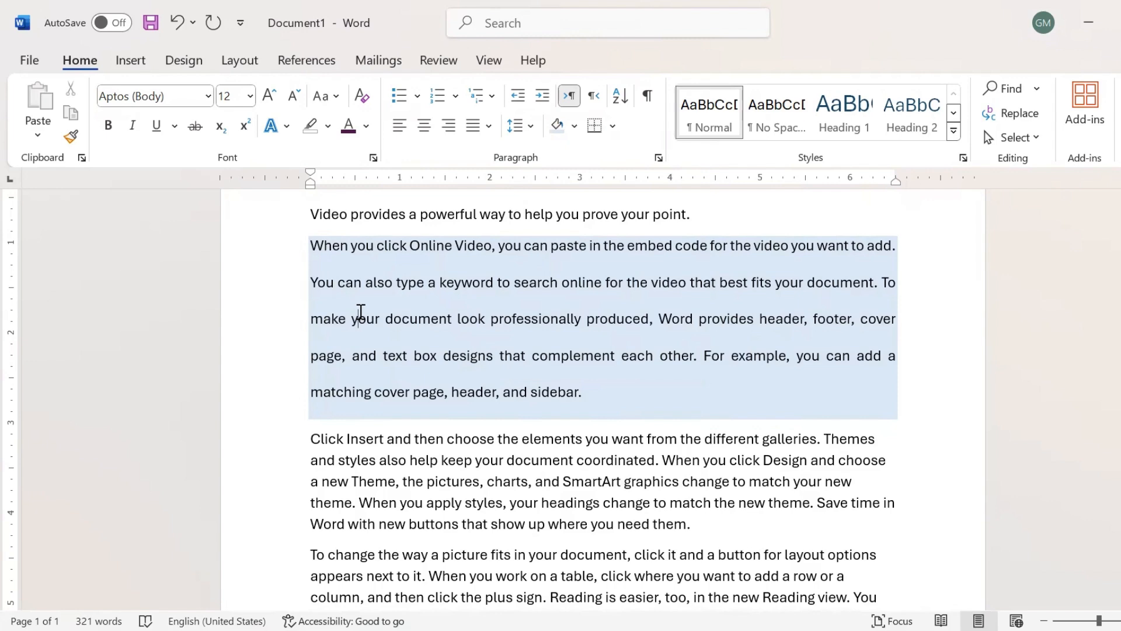
{"action": "left_click", "coordinate": [529, 126]}
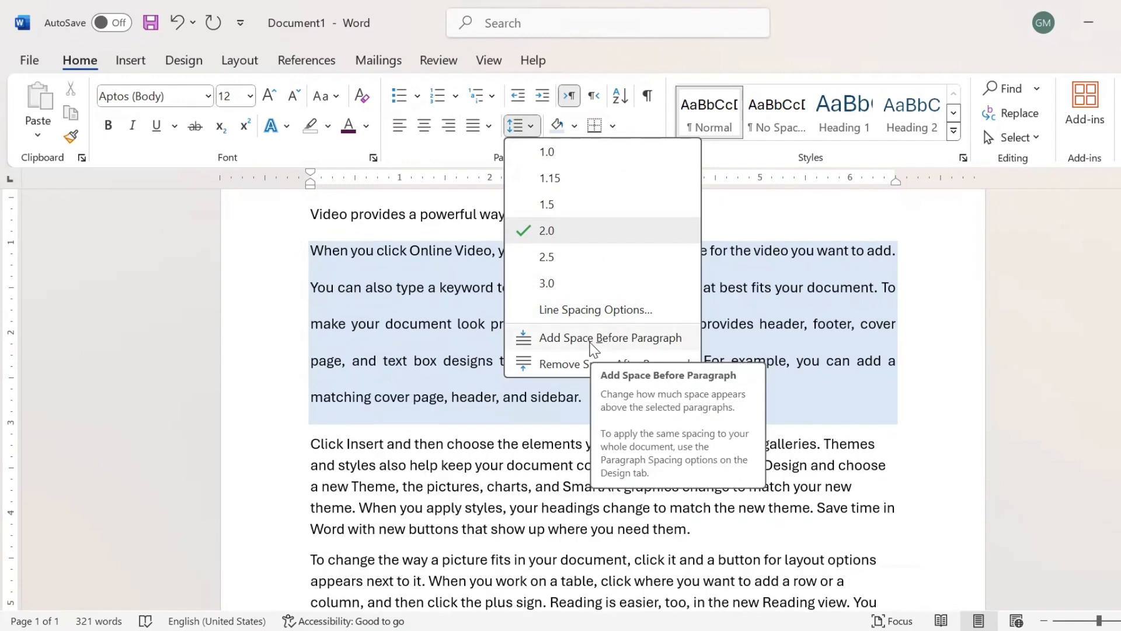
{"action": "key", "text": "Escape"}
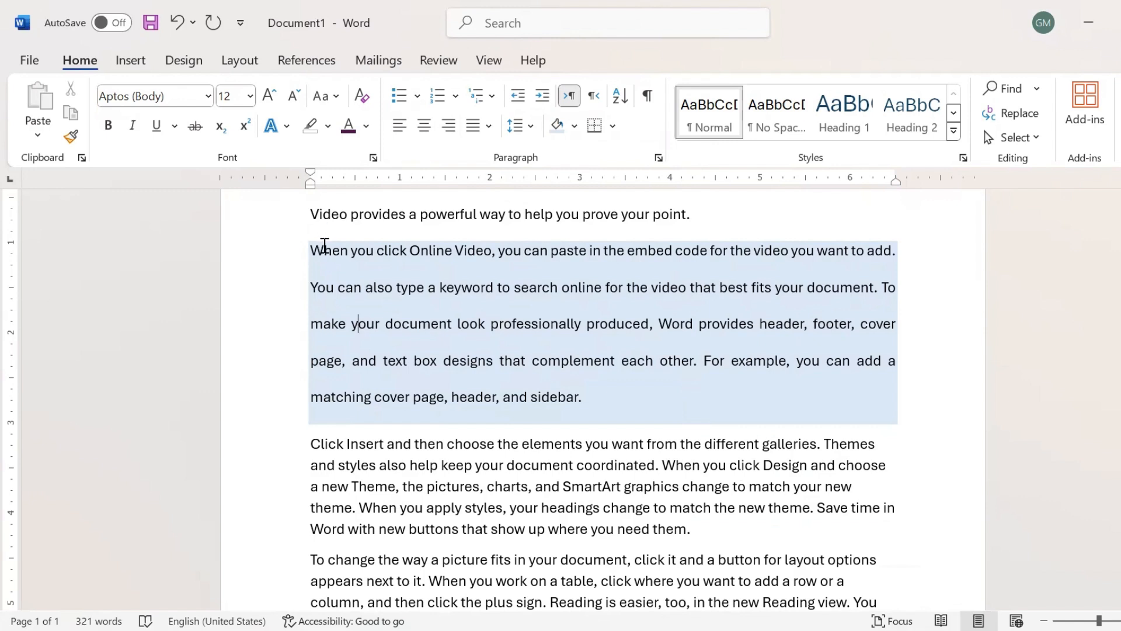
- Remove the space after the shaded "When you click Online Video" paragraph
{"action": "left_click", "coordinate": [531, 129]}
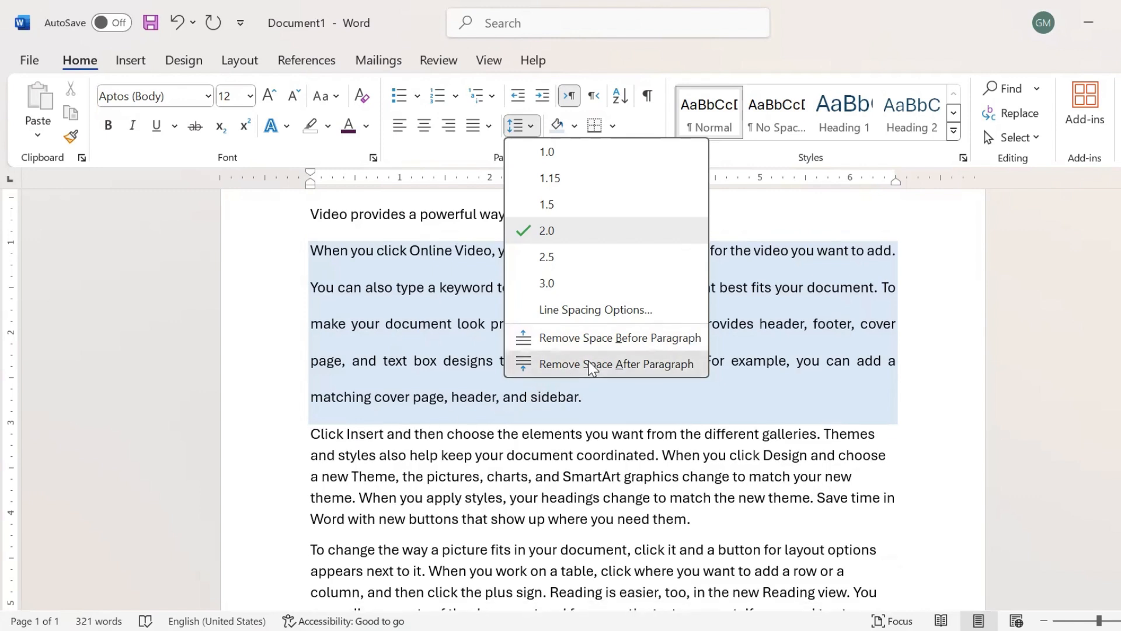
{"action": "left_click", "coordinate": [591, 366]}
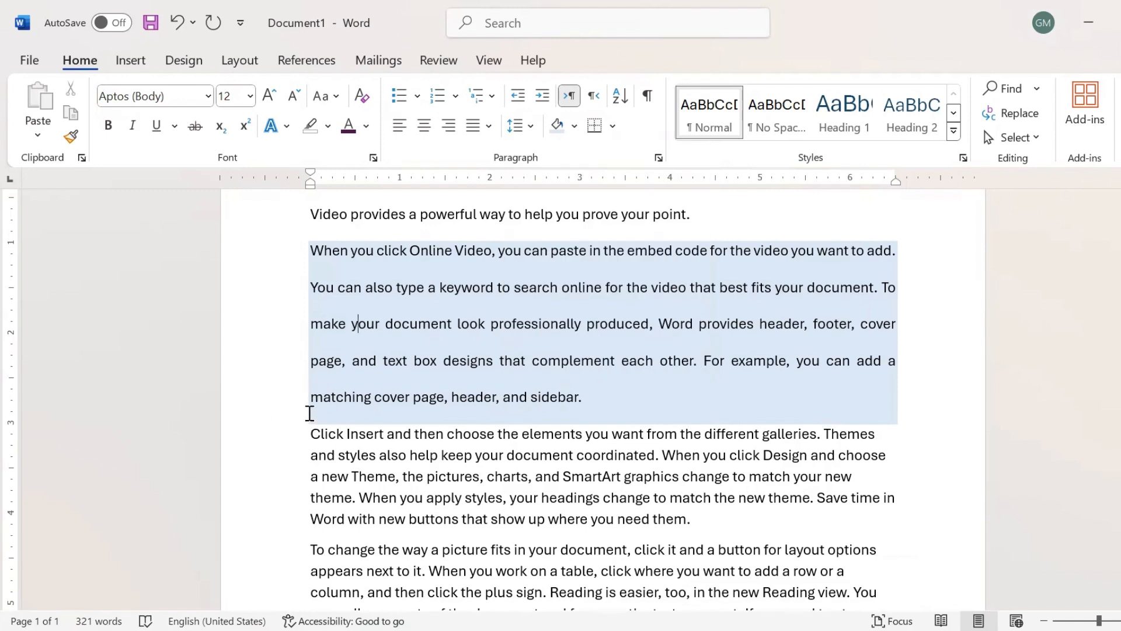
{"action": "left_click", "coordinate": [531, 129]}
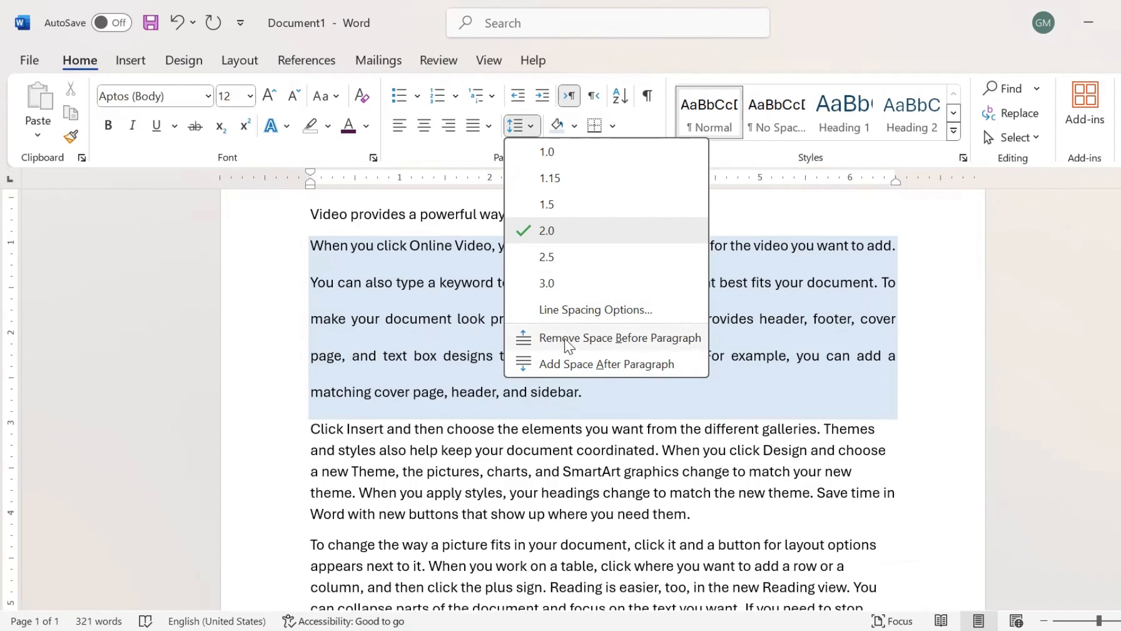
{"action": "key", "text": "Escape"}
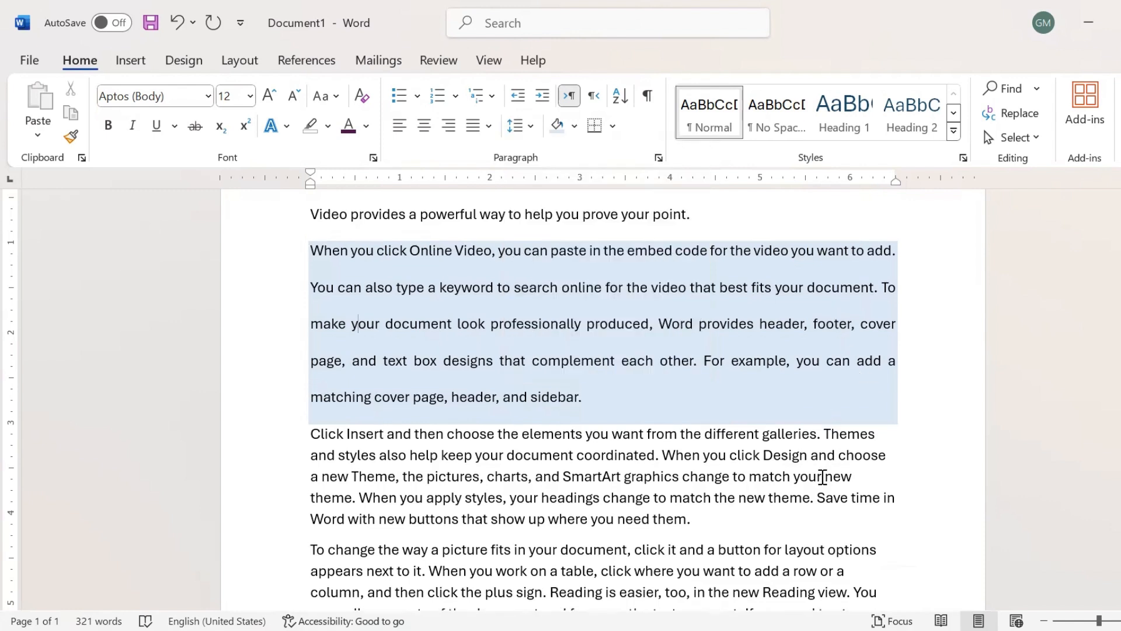